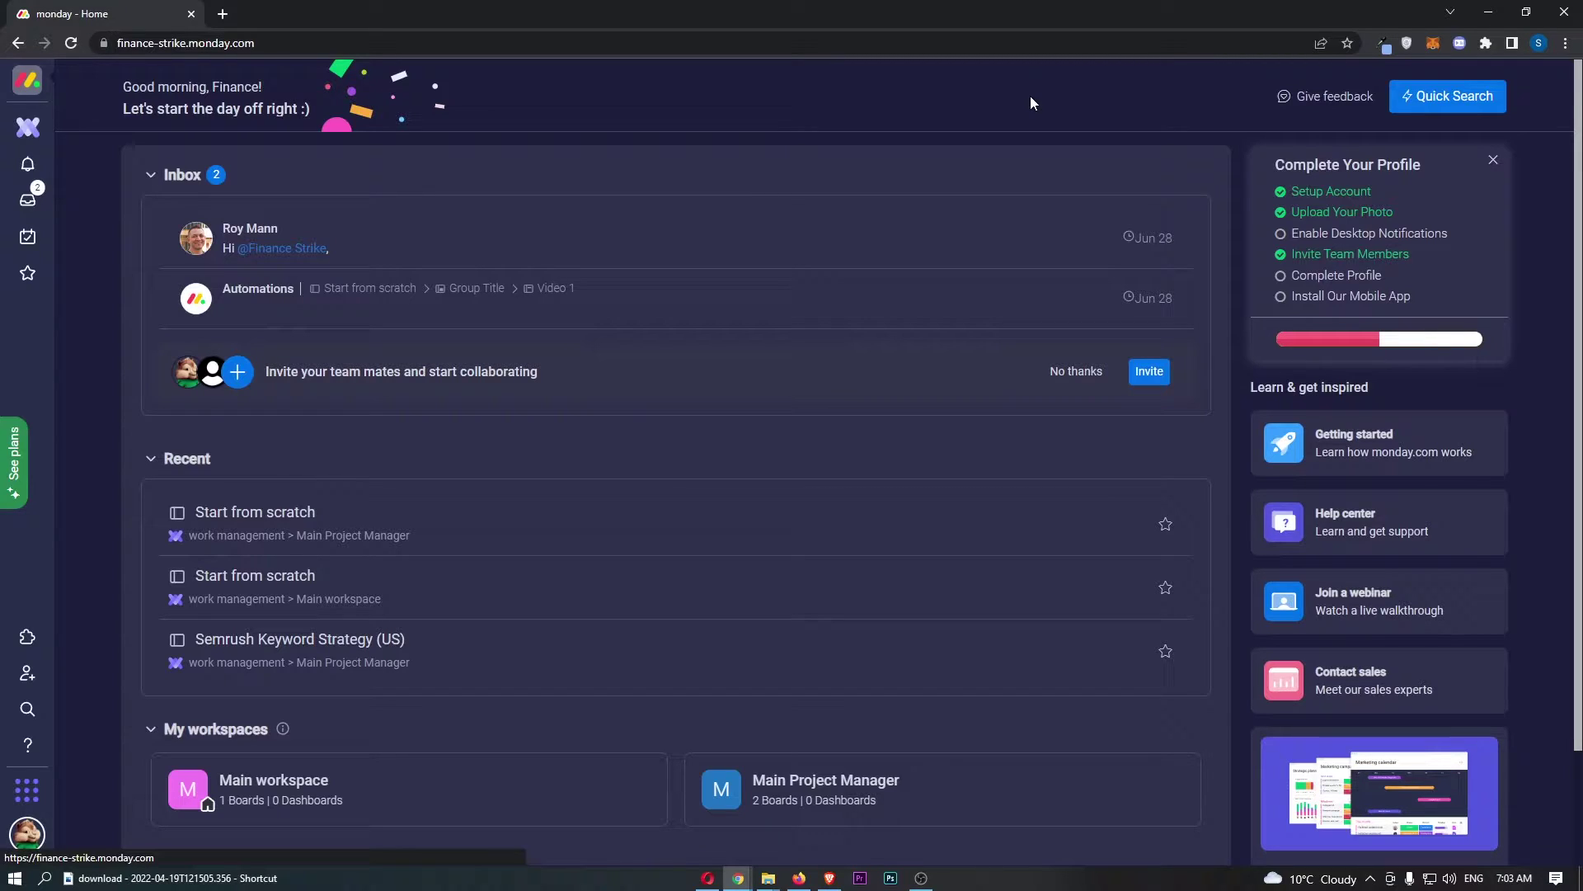
- Open the Integrations Center from the account menu
left_click(30, 838)
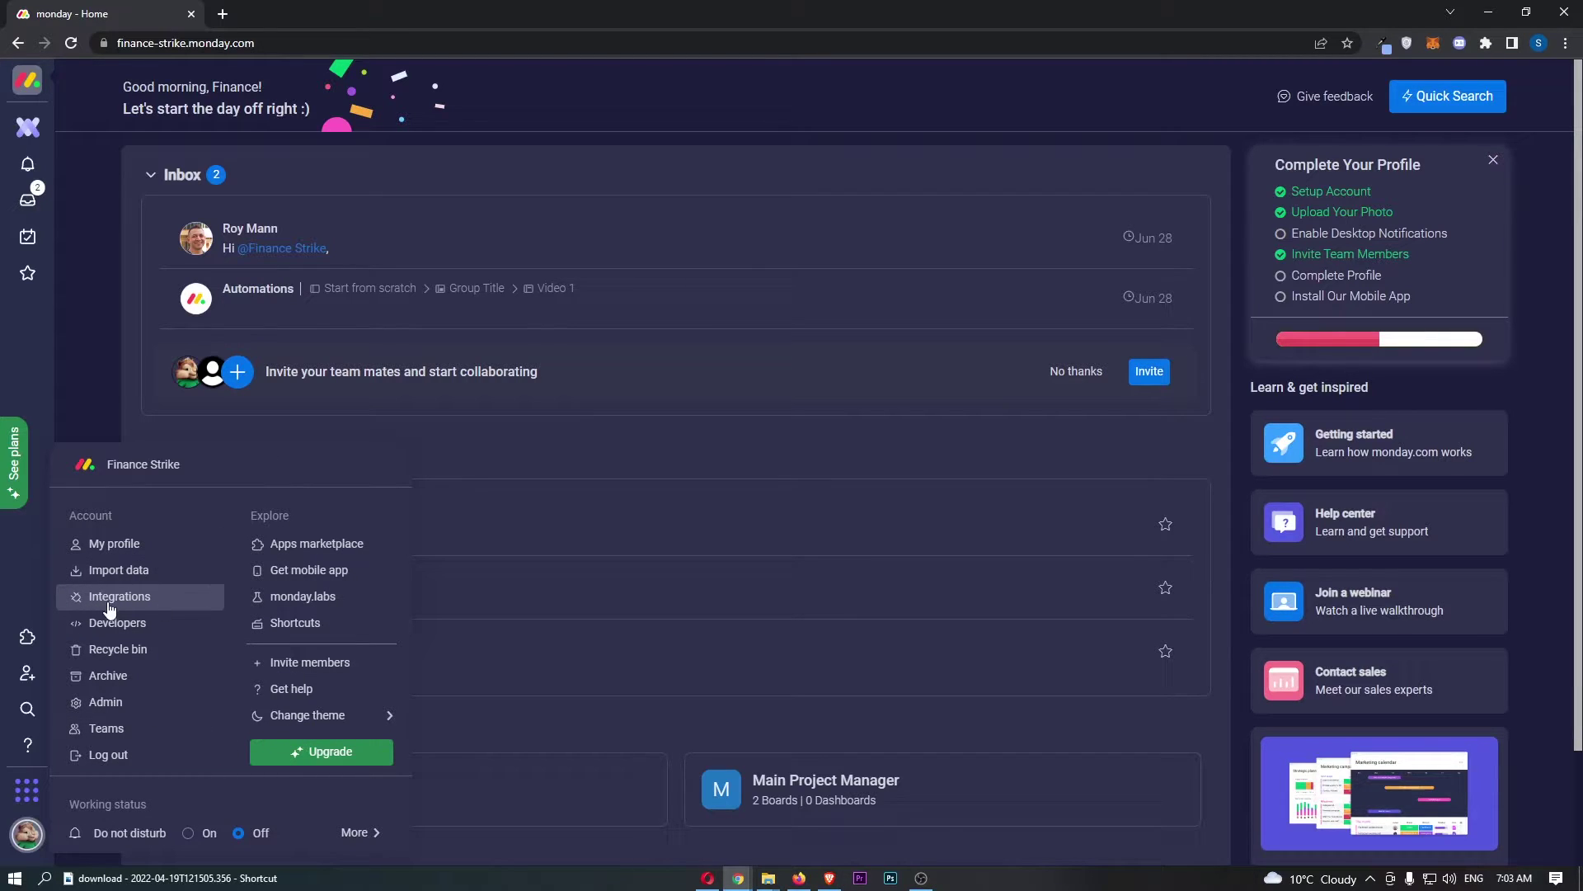
left_click(172, 608)
scroll(677, 272, "down", 3)
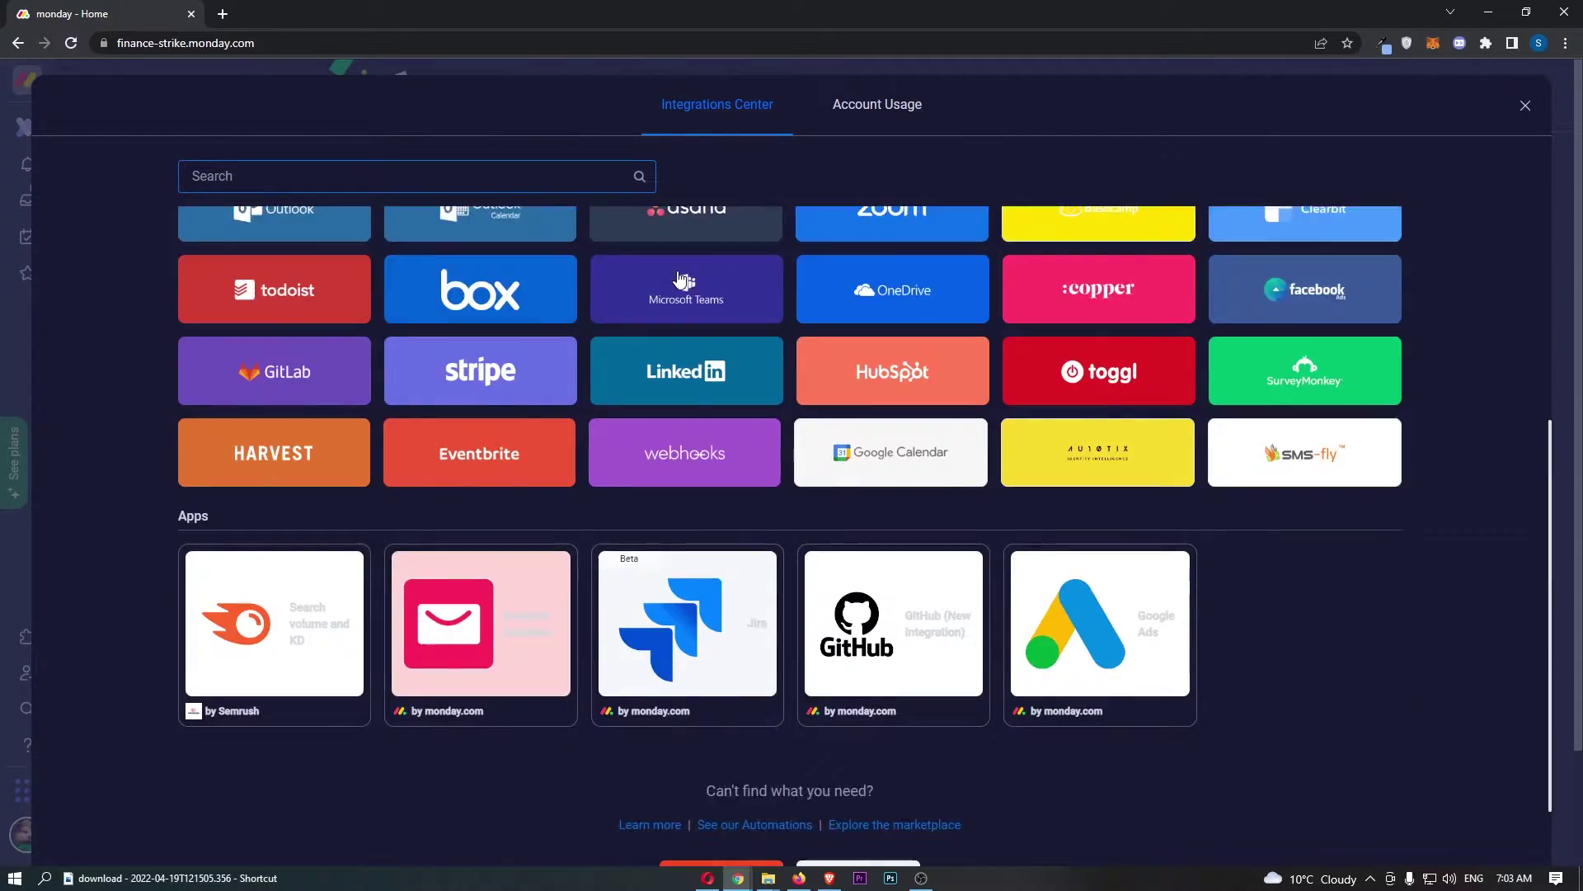
scroll(677, 271, "up", 3)
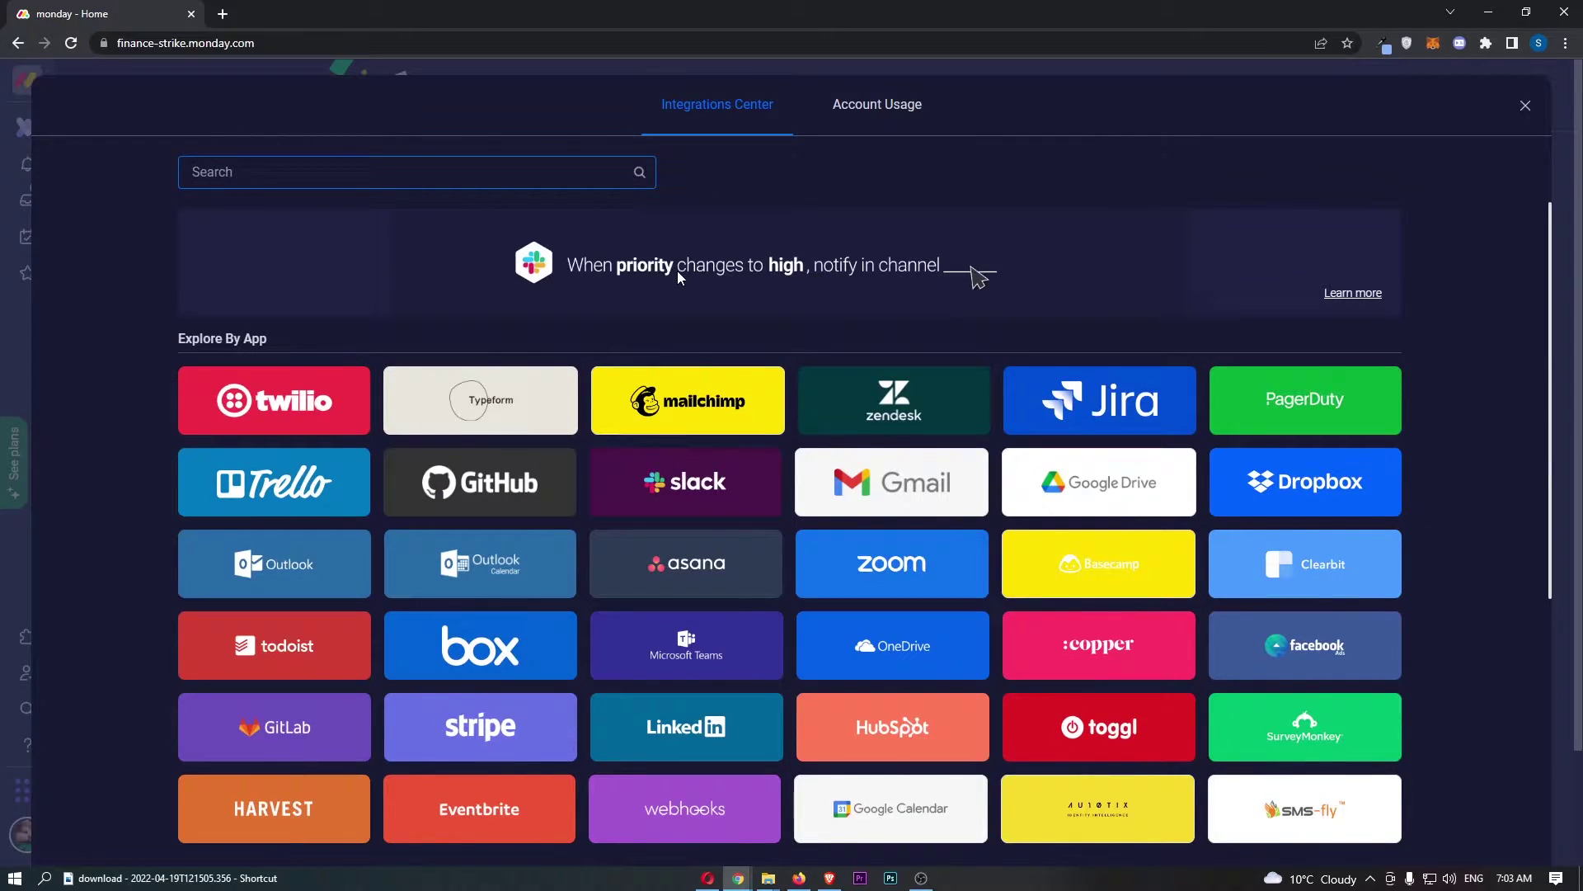
scroll(722, 248, "down", 1)
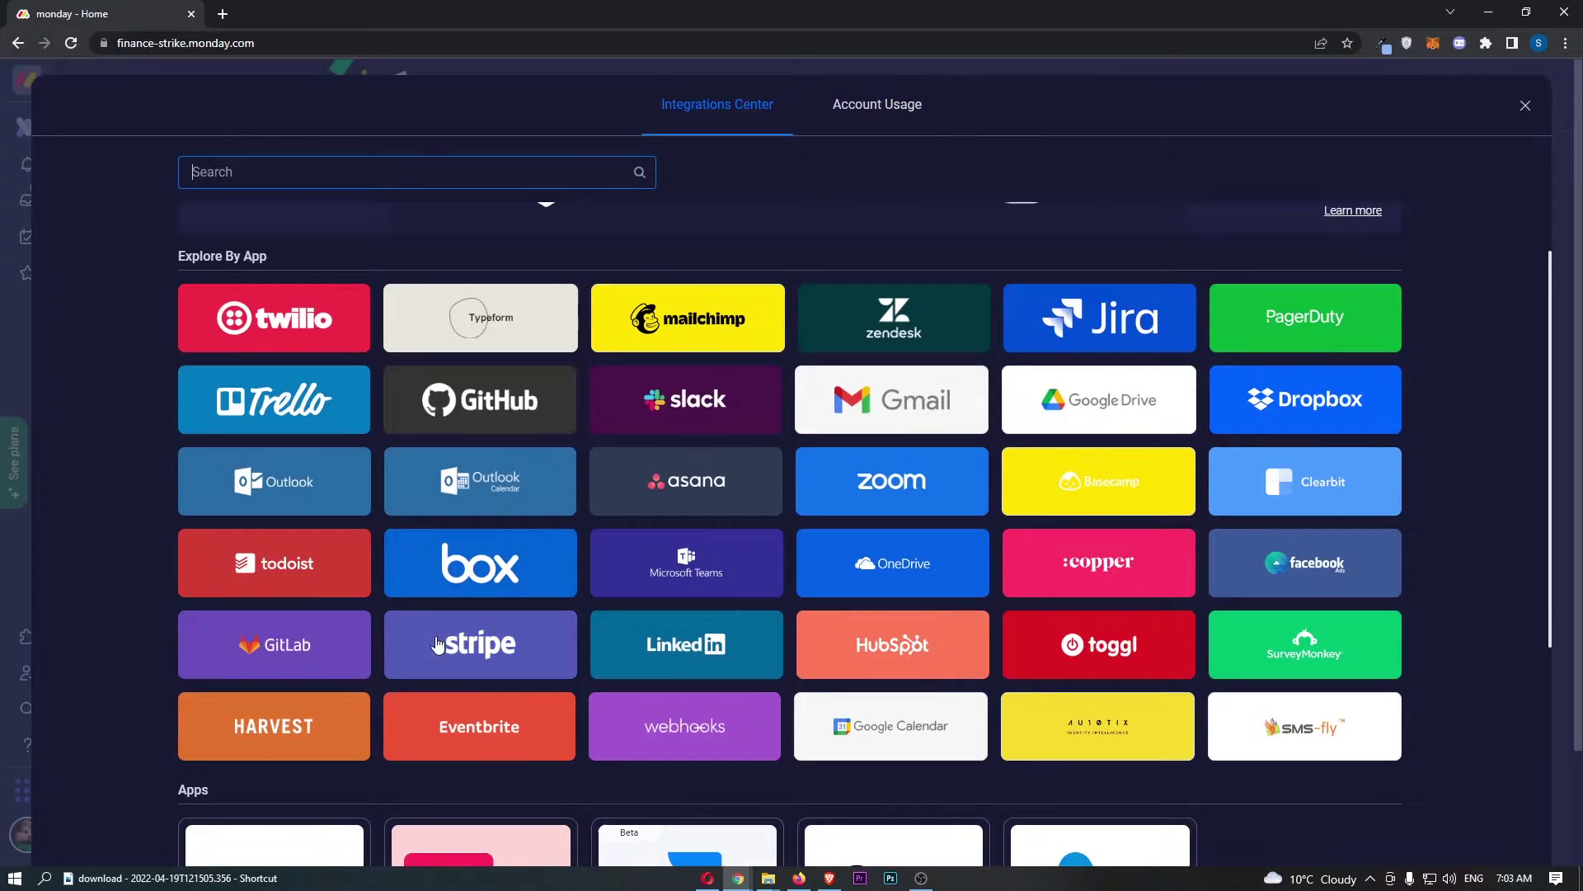
- Open the Stripe integration and choose the Start from scratch board
left_click(486, 644)
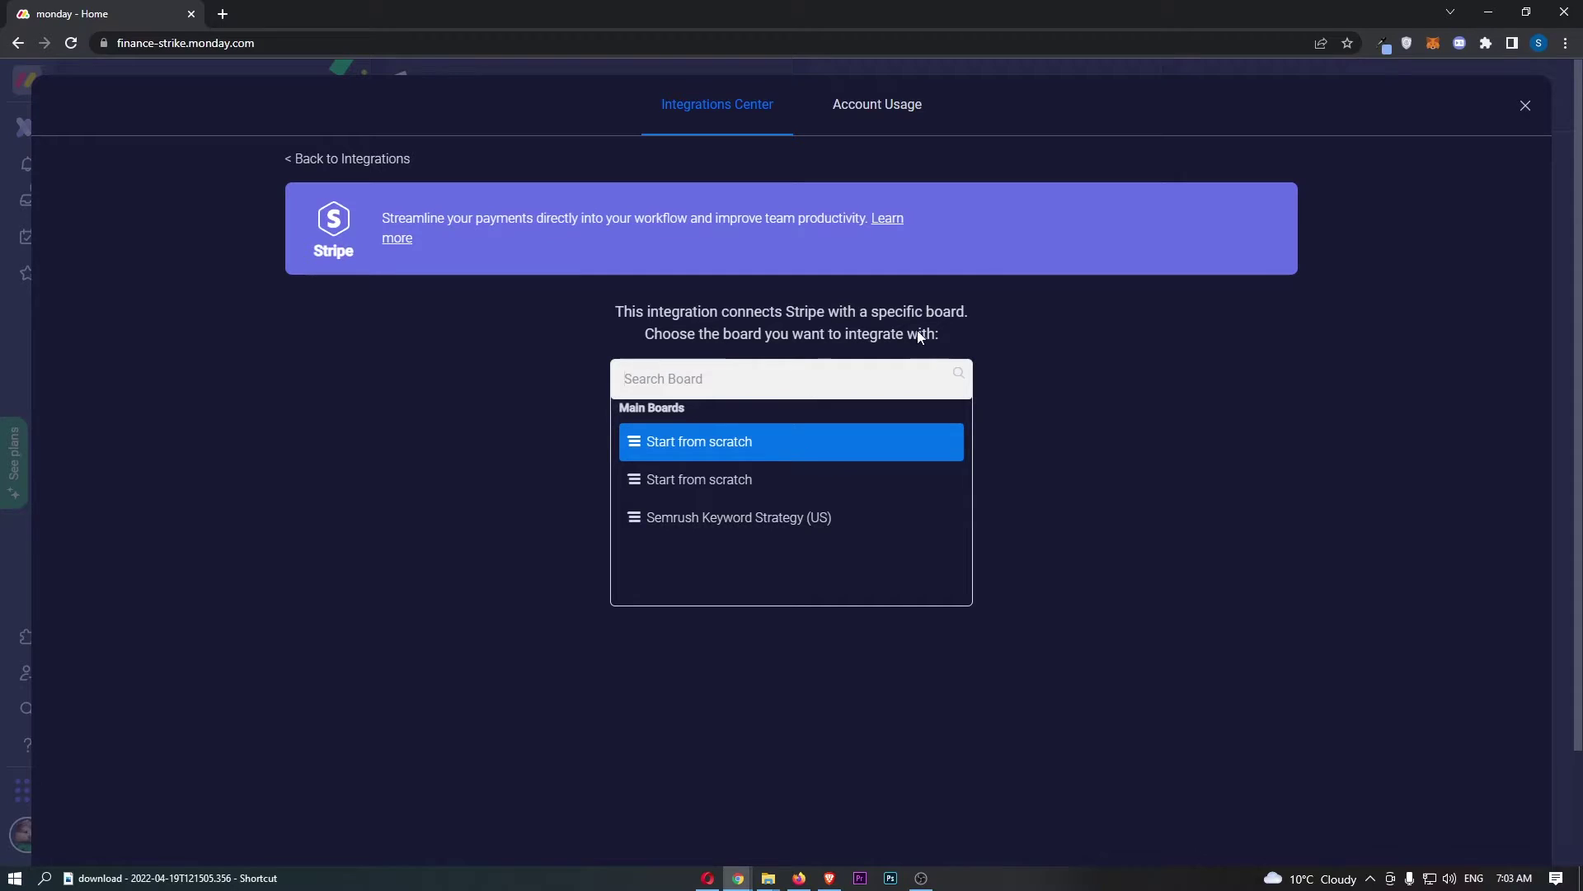
left_click(718, 478)
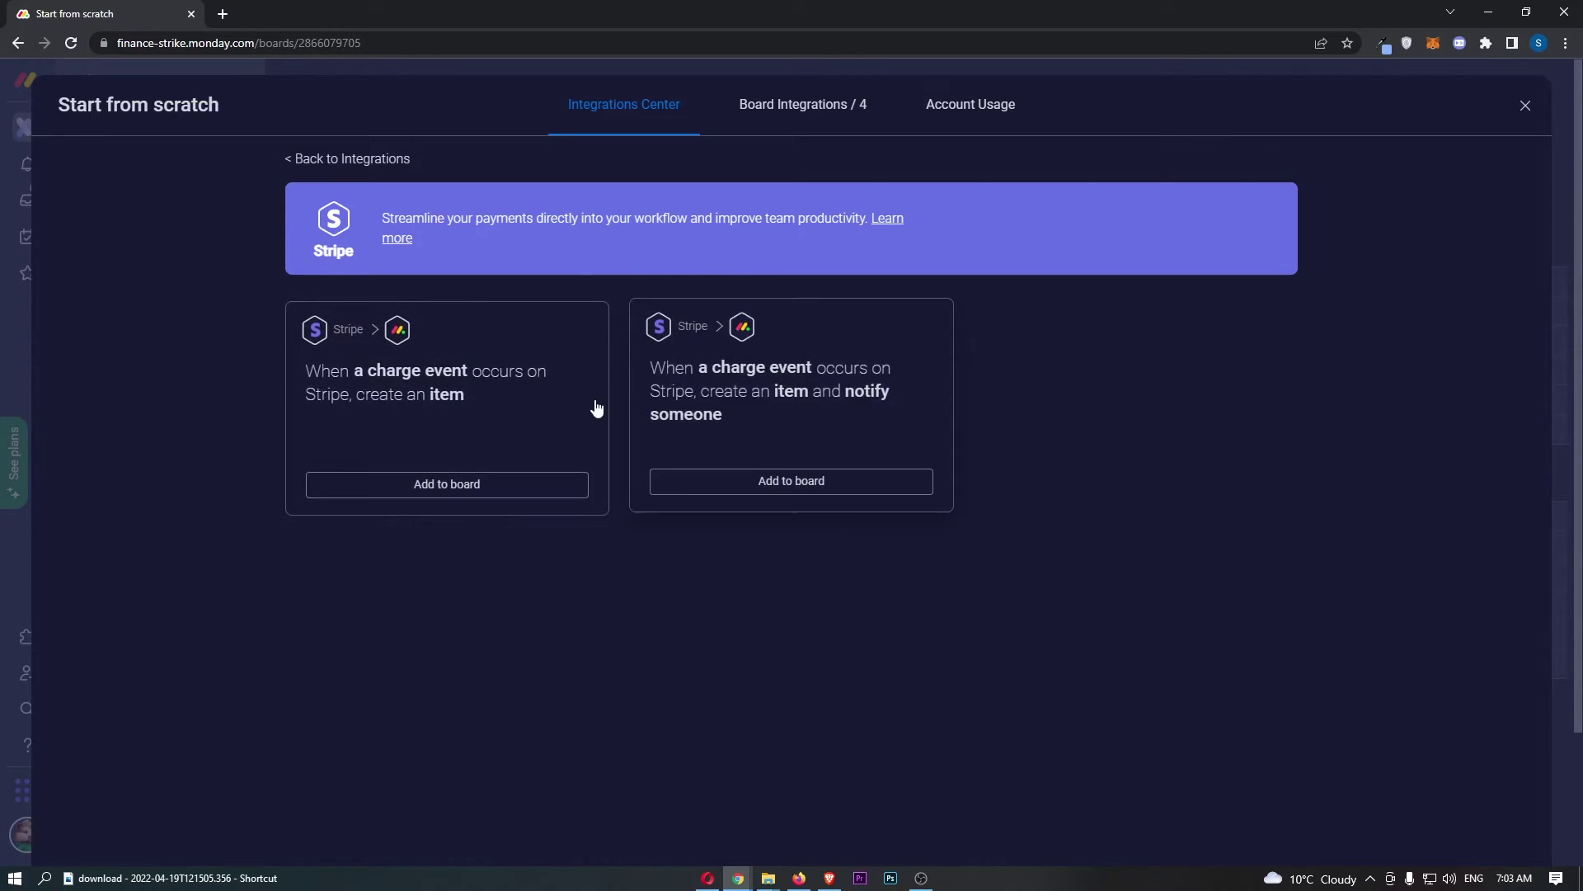
- Start the 'When a charge event occurs, create an item' recipe and focus the Token field
left_click(555, 405)
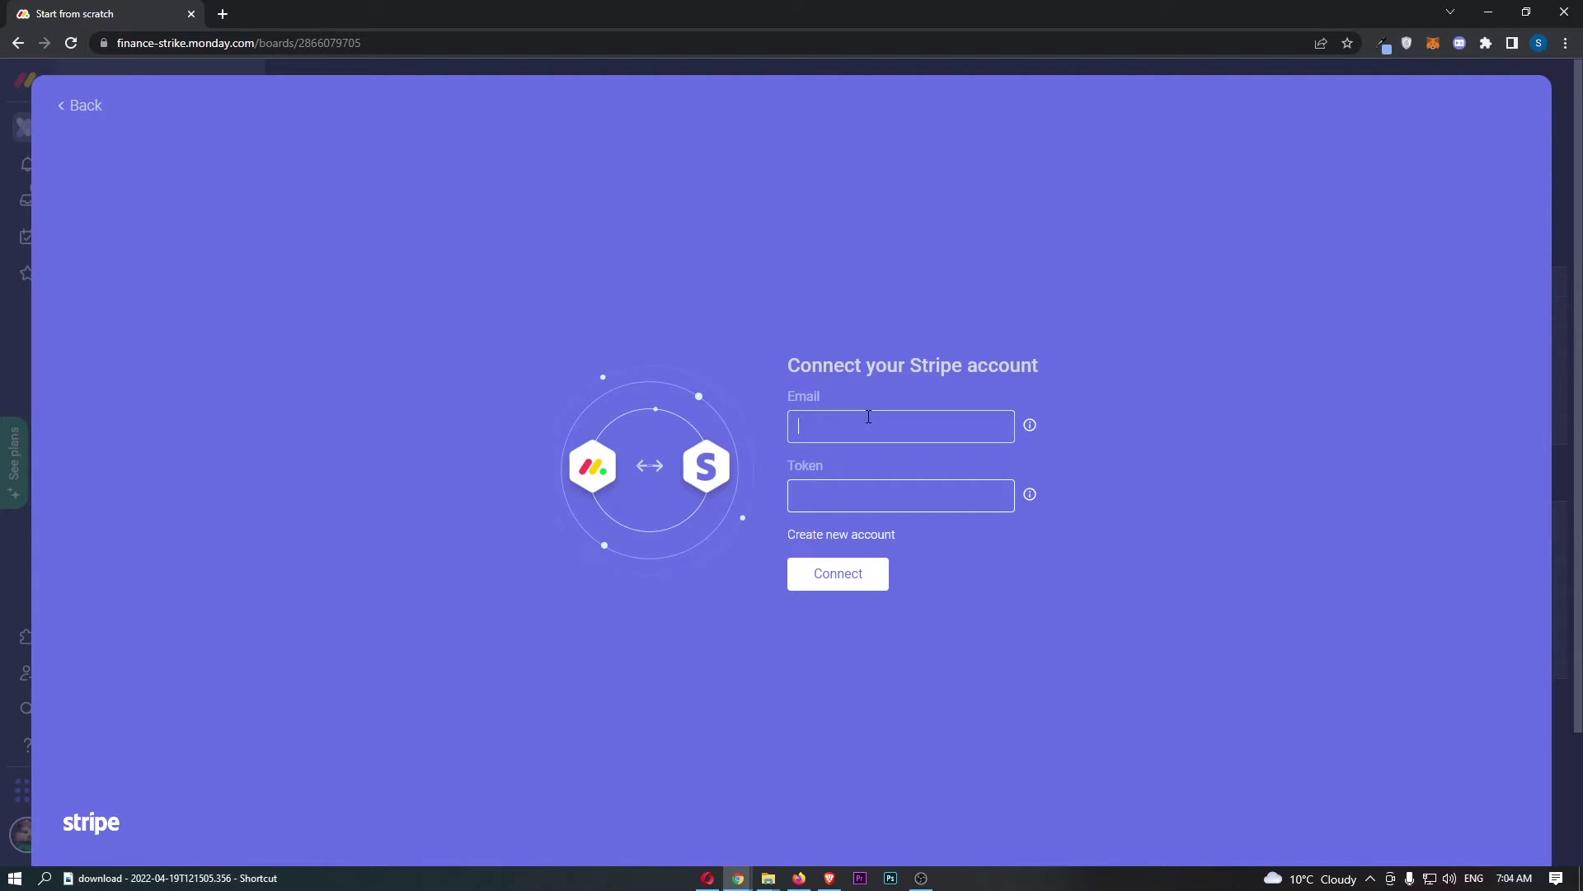
left_click(896, 494)
- Search for 'stripe' in a new browser tab and go to the Stripe website
left_click(224, 14)
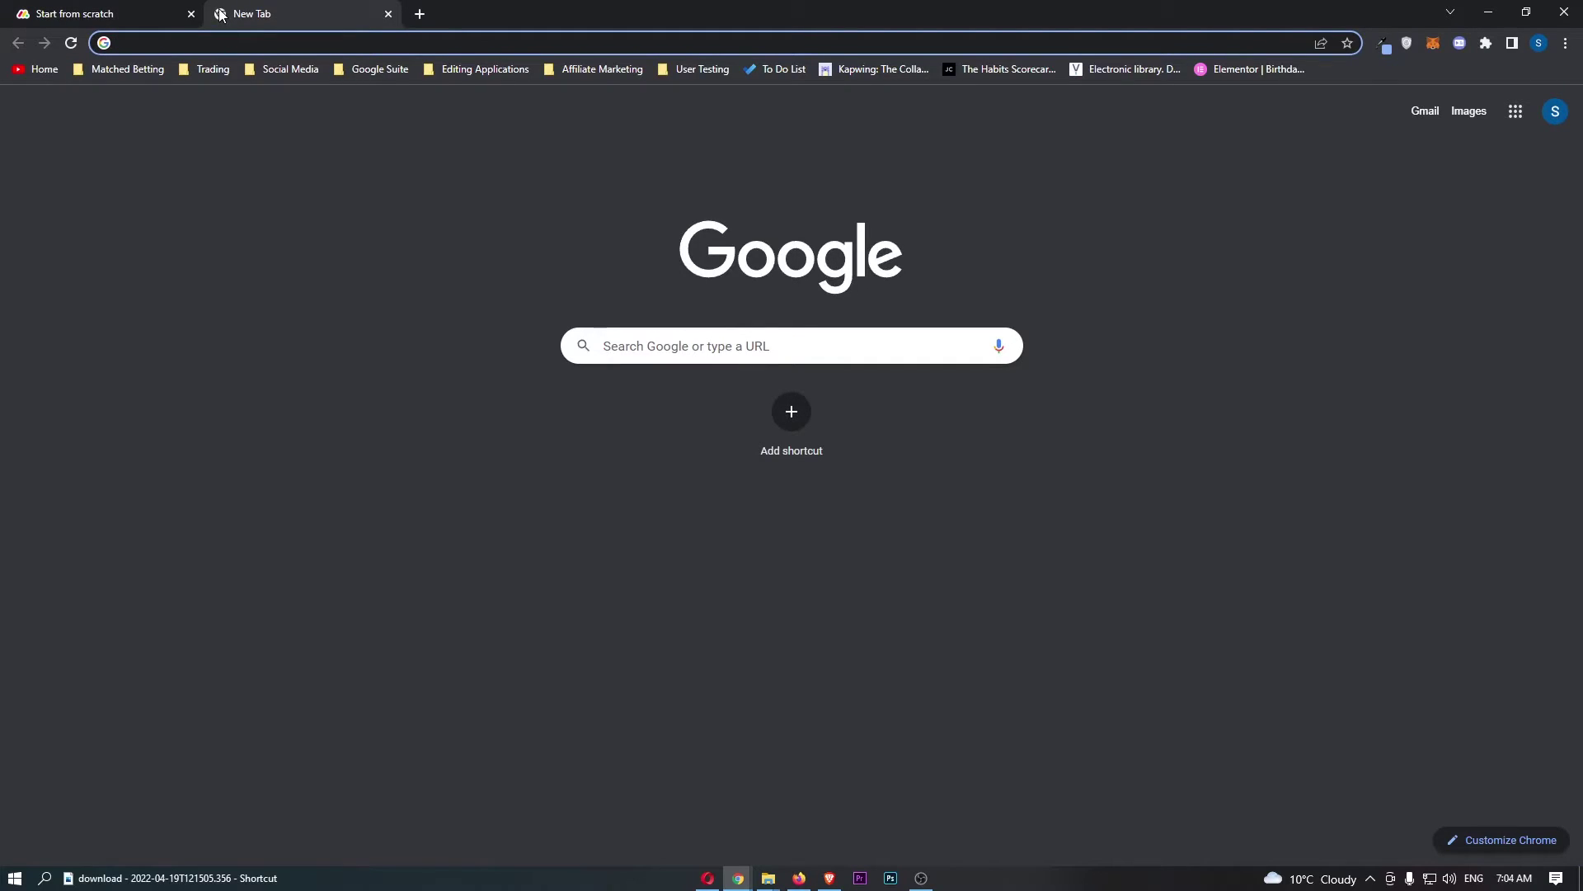
type("stripe")
key("Return")
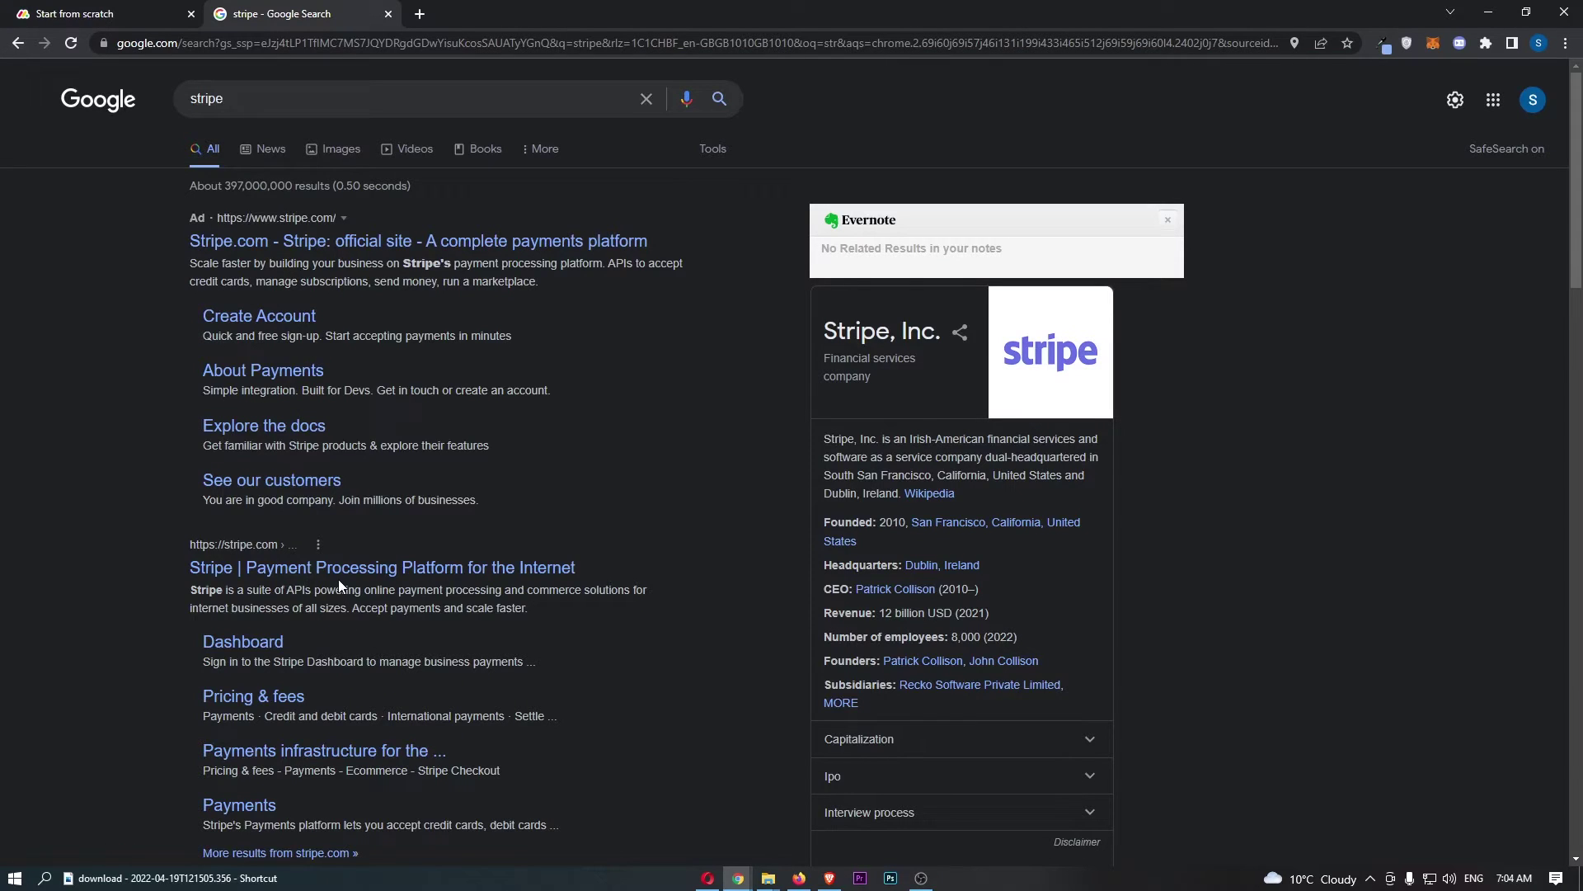
left_click(343, 569)
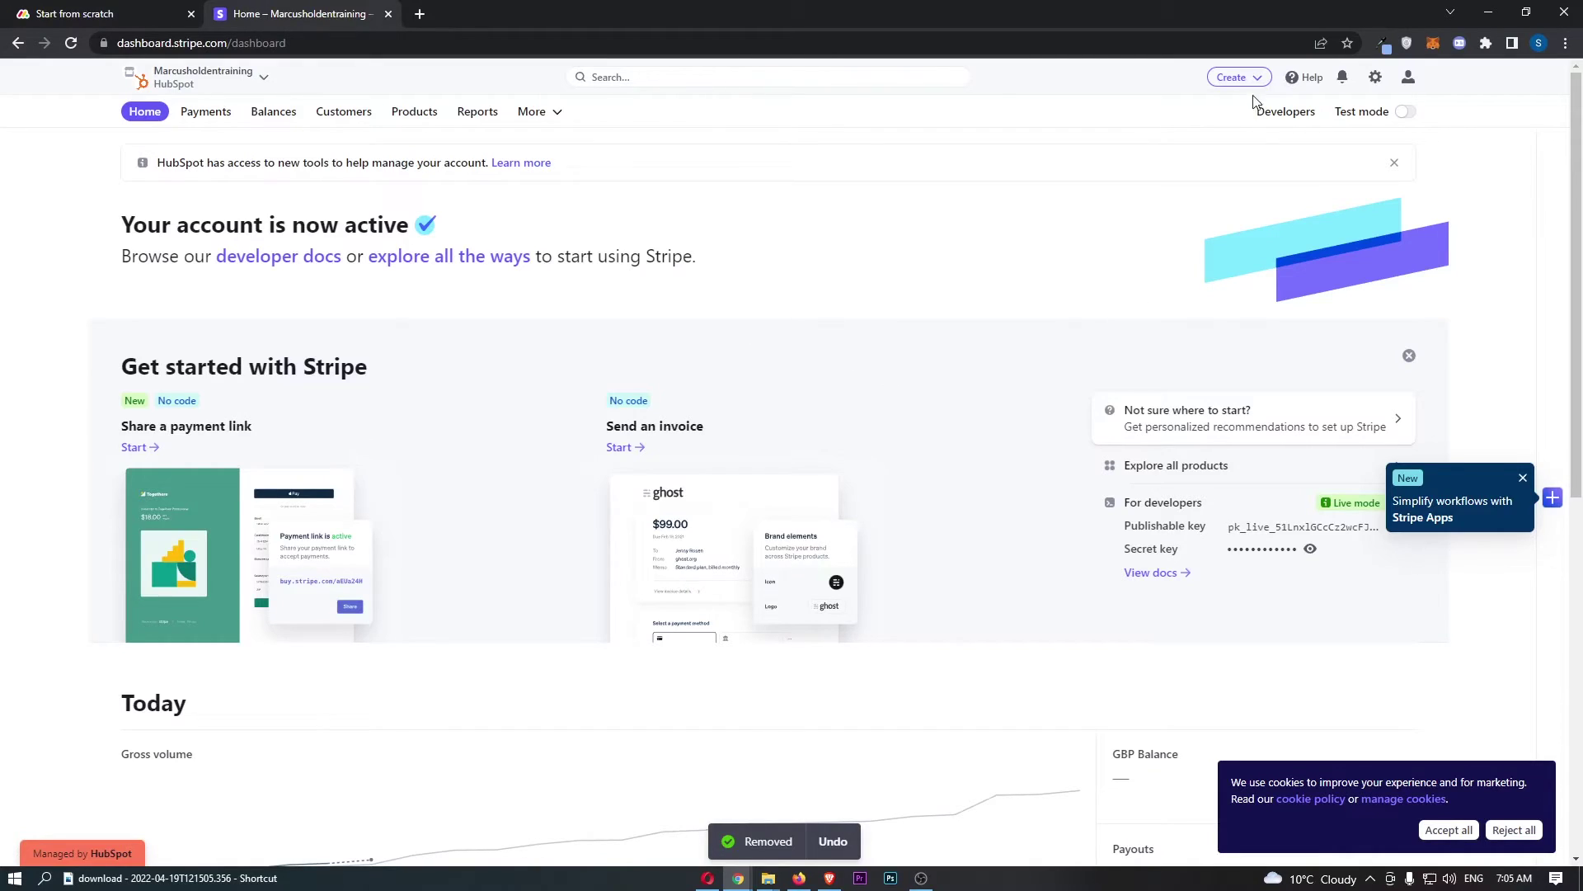
- Copy the secret key from Stripe Developers API keys and connect it in monday.com
left_click(1285, 114)
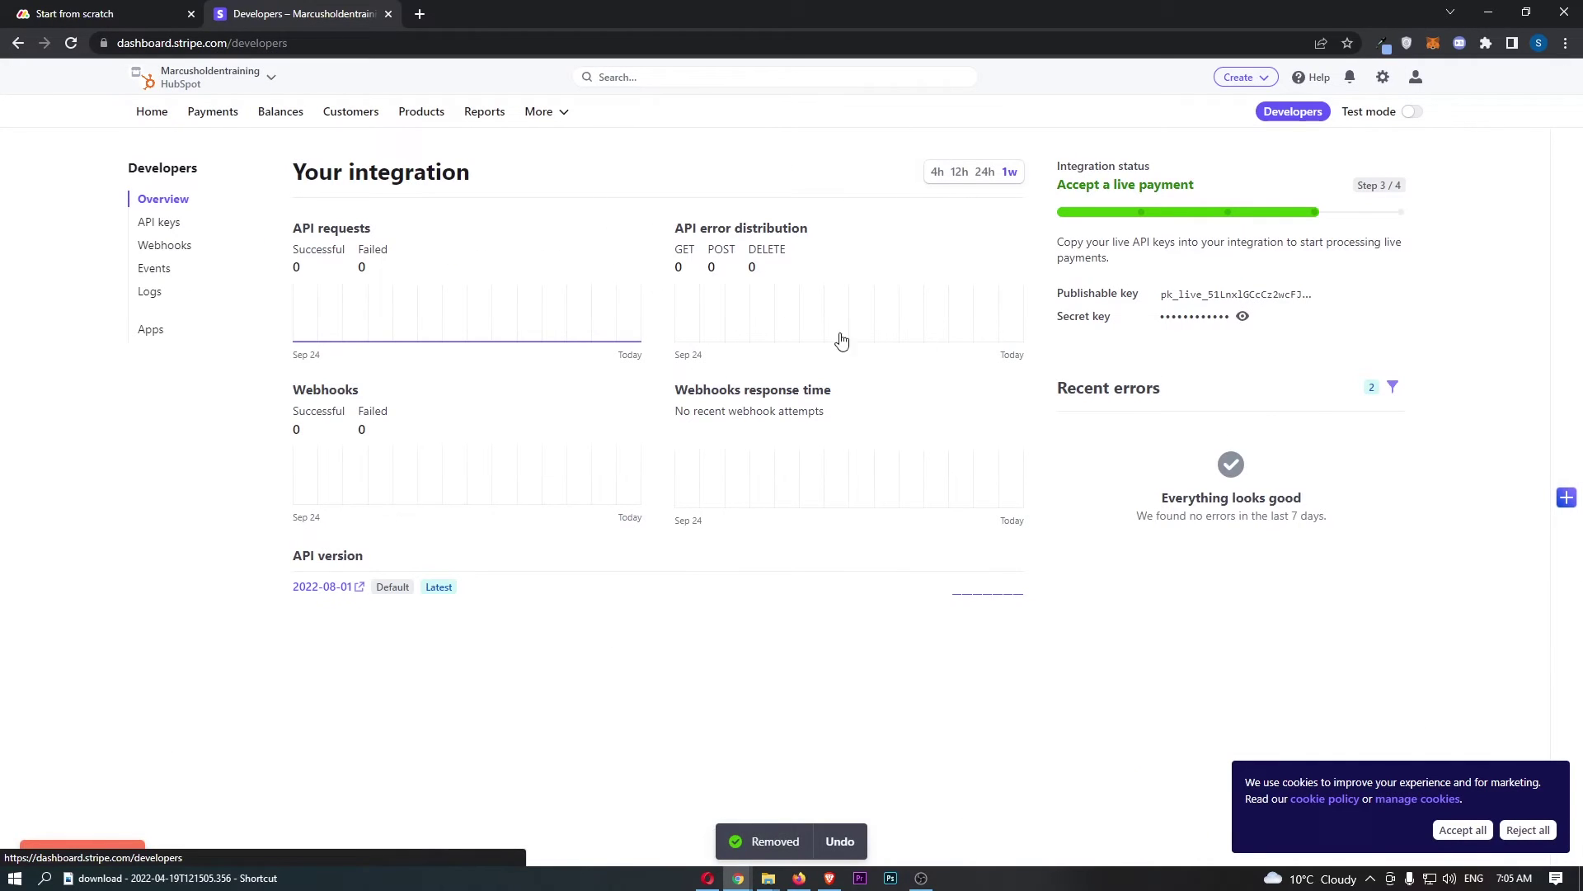
left_click(168, 225)
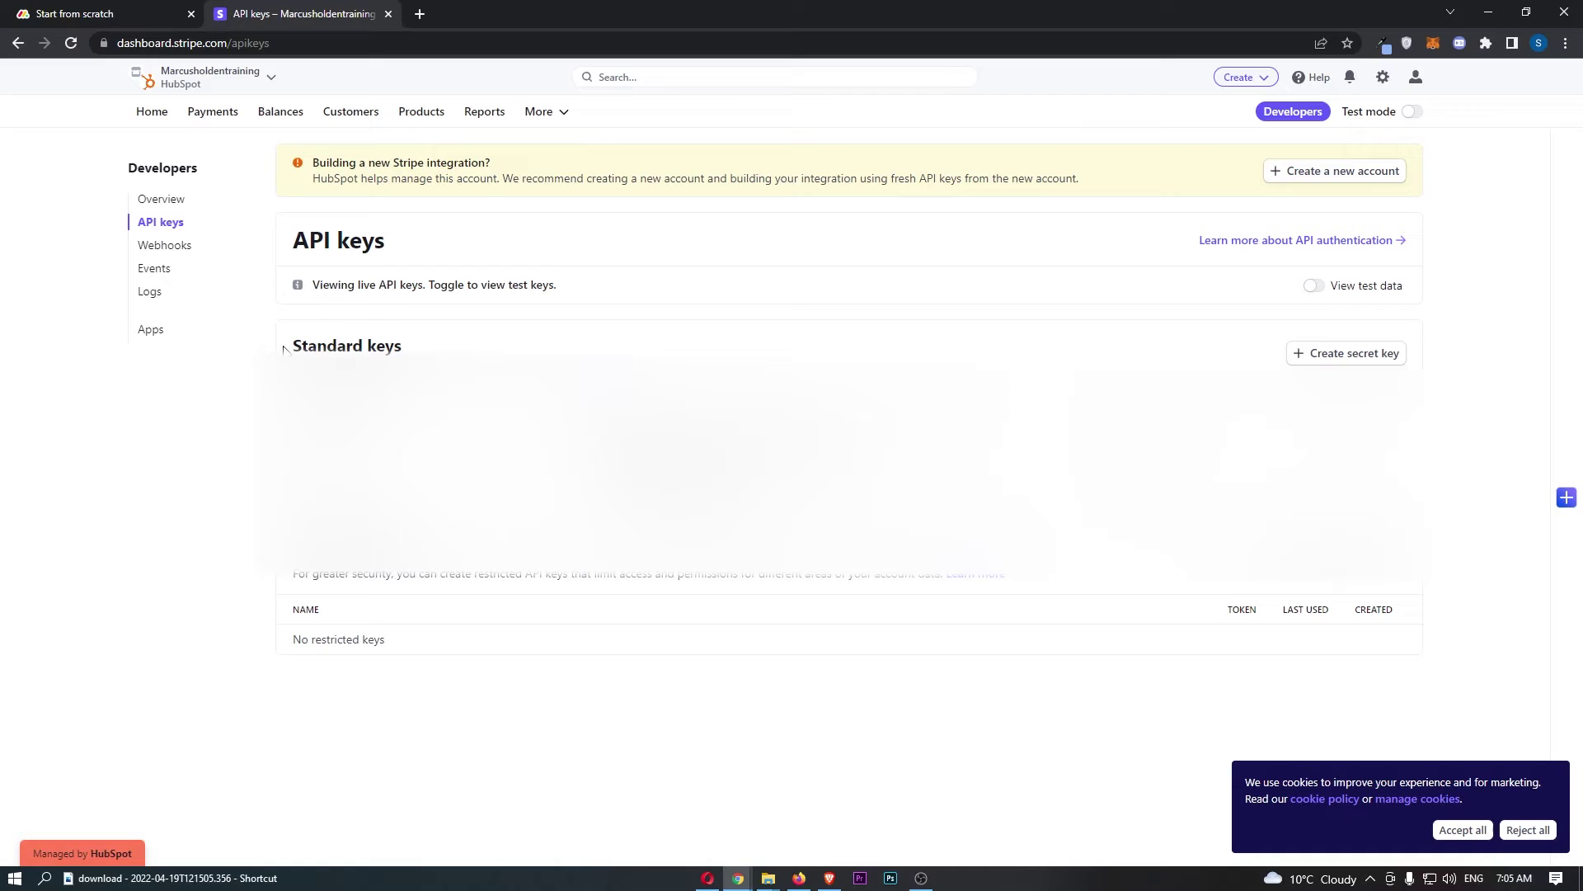
left_click_drag(283, 348, 425, 346)
left_click(460, 336)
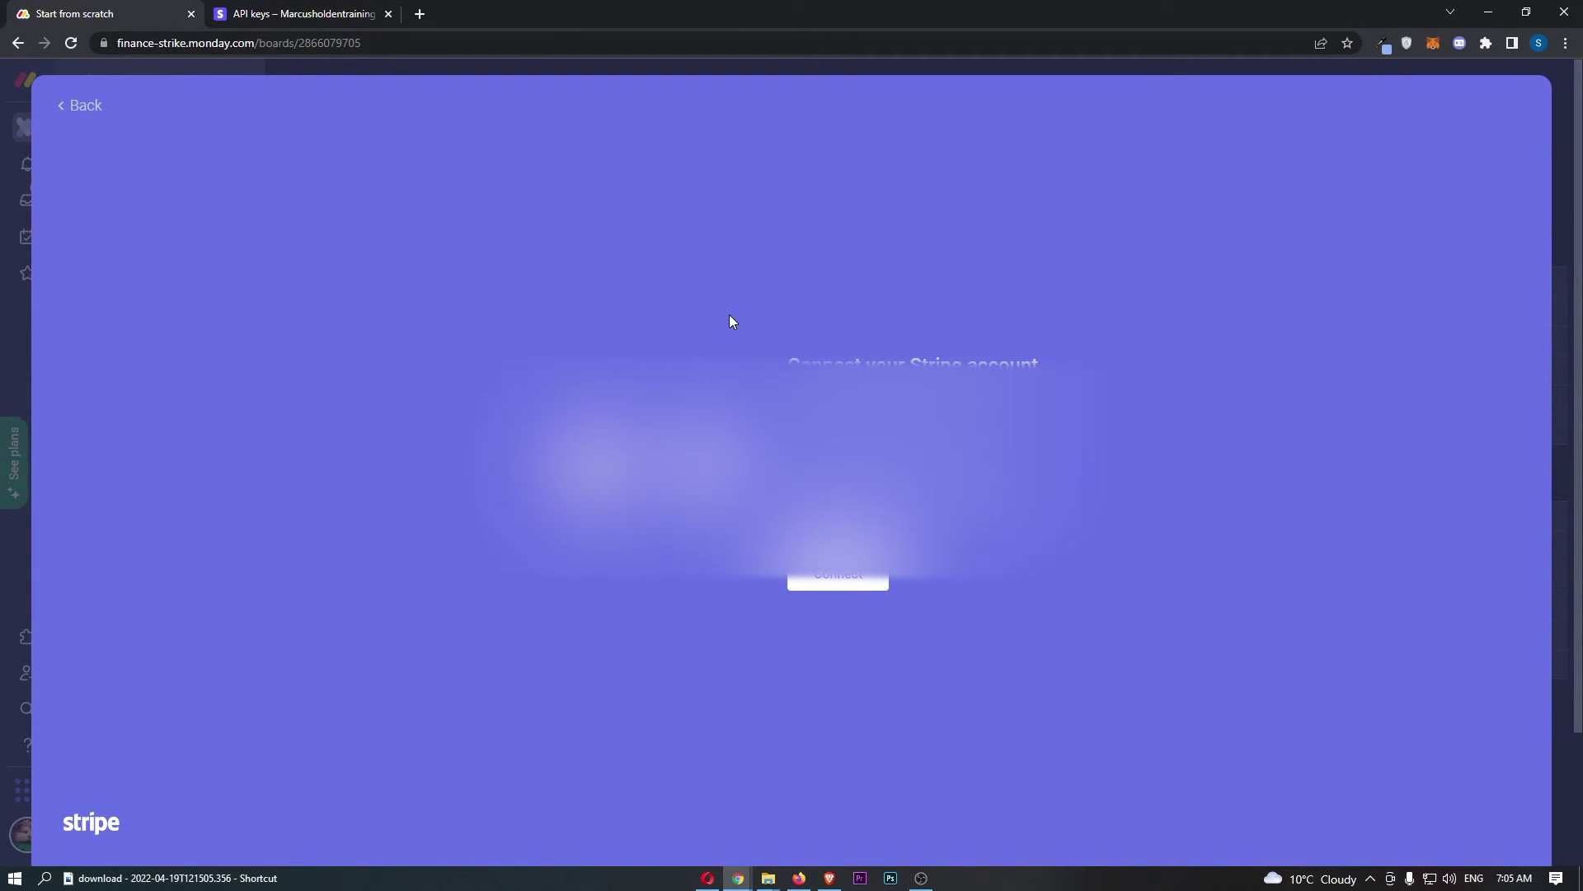
left_click(838, 578)
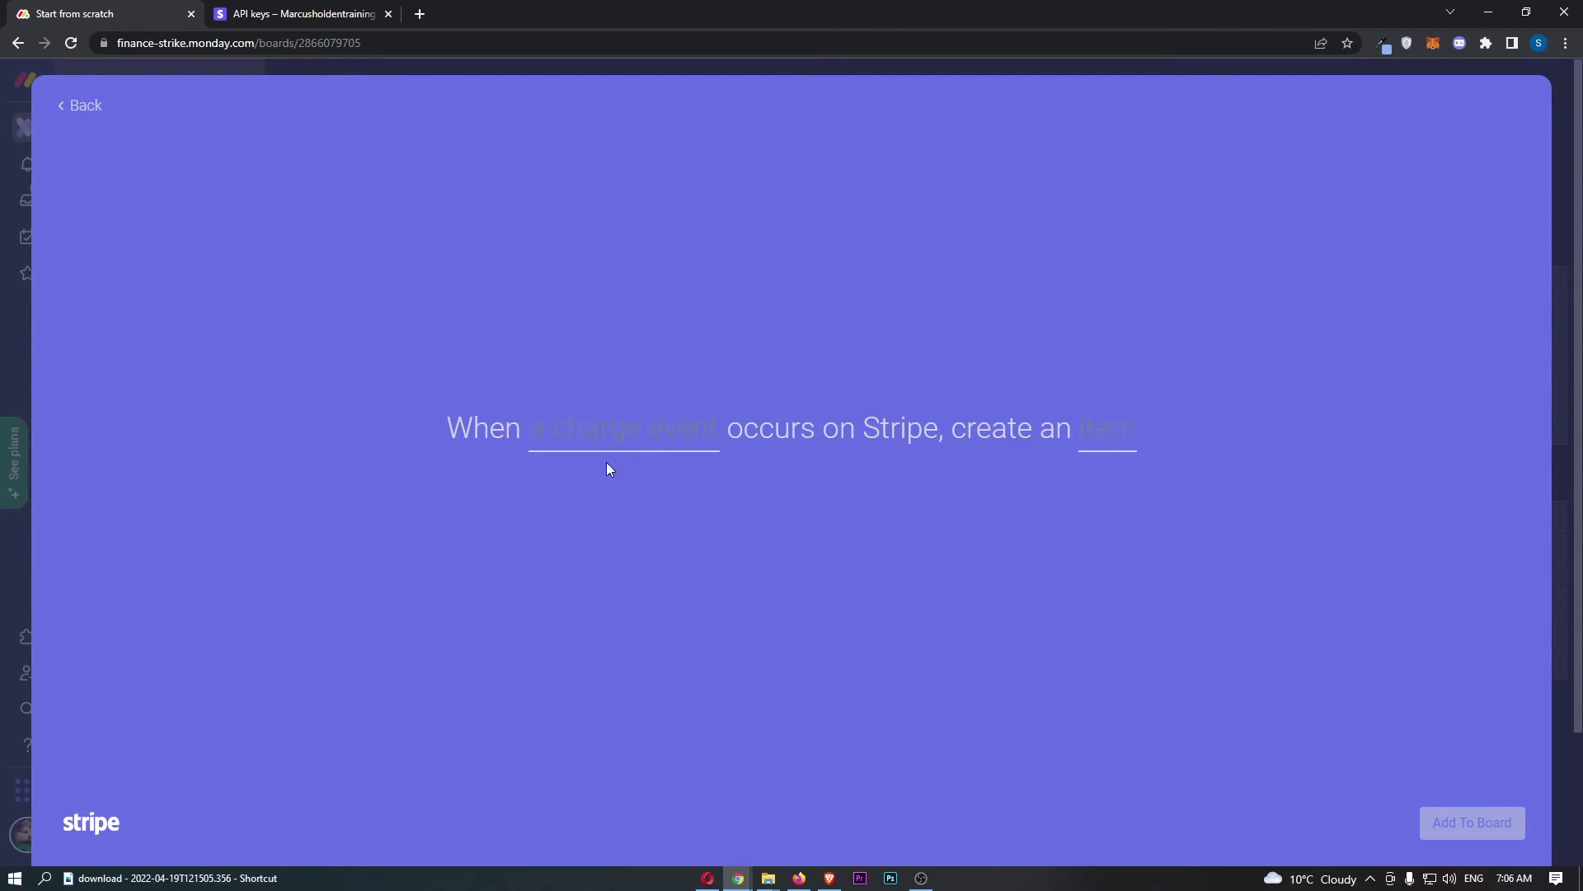
- Set the trigger to 'a successful charge', map the item columns, and add the recipe to the board
left_click(609, 438)
left_click(668, 548)
left_click(1126, 433)
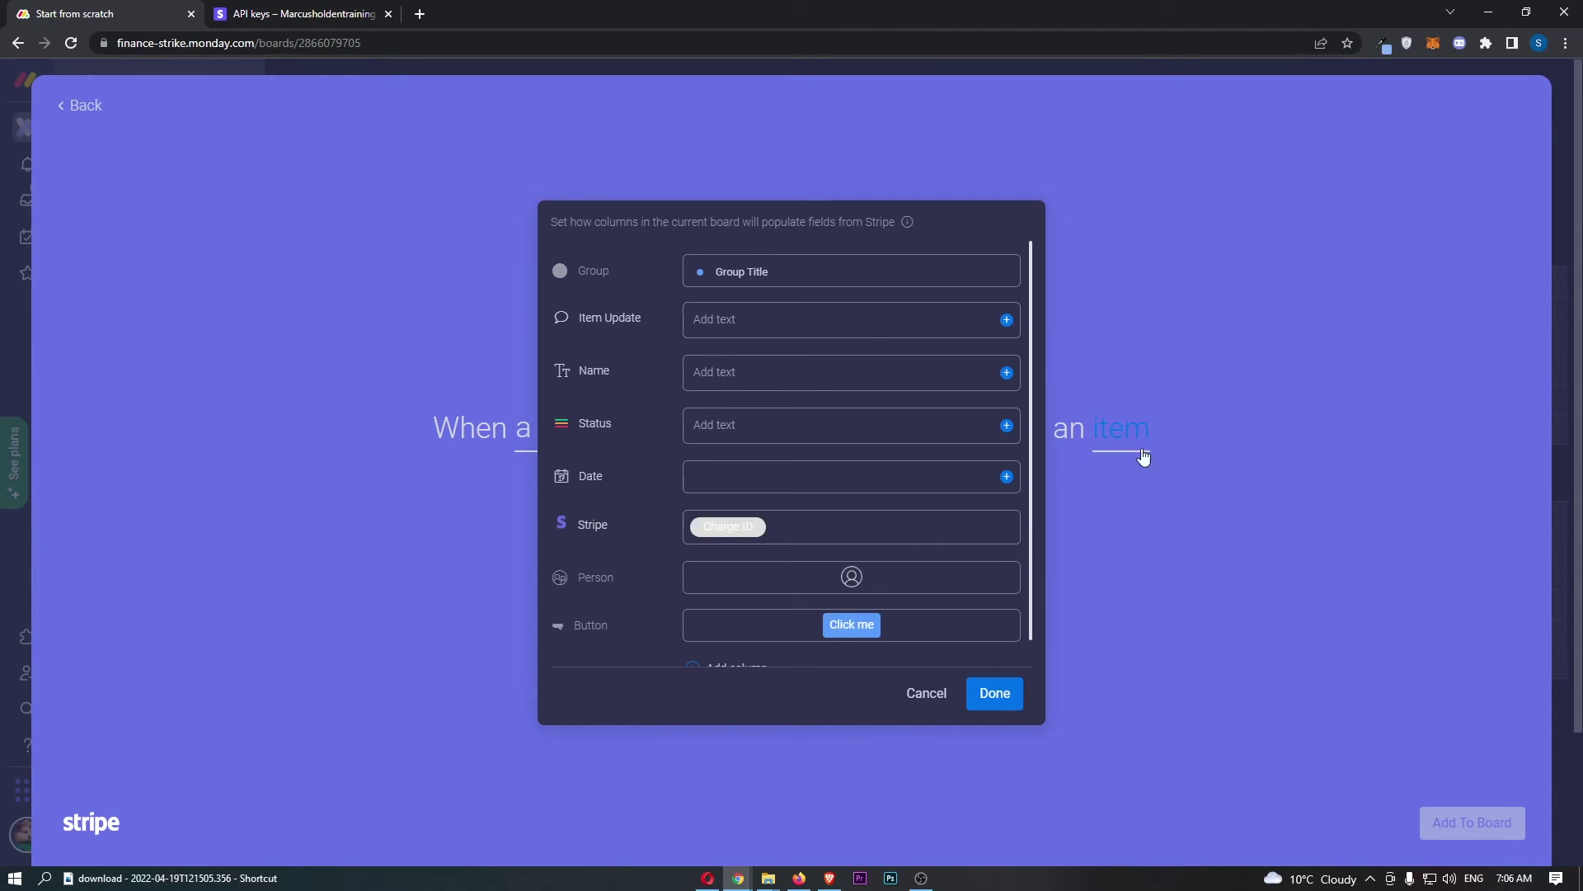
left_click(794, 319)
type("ijdigj")
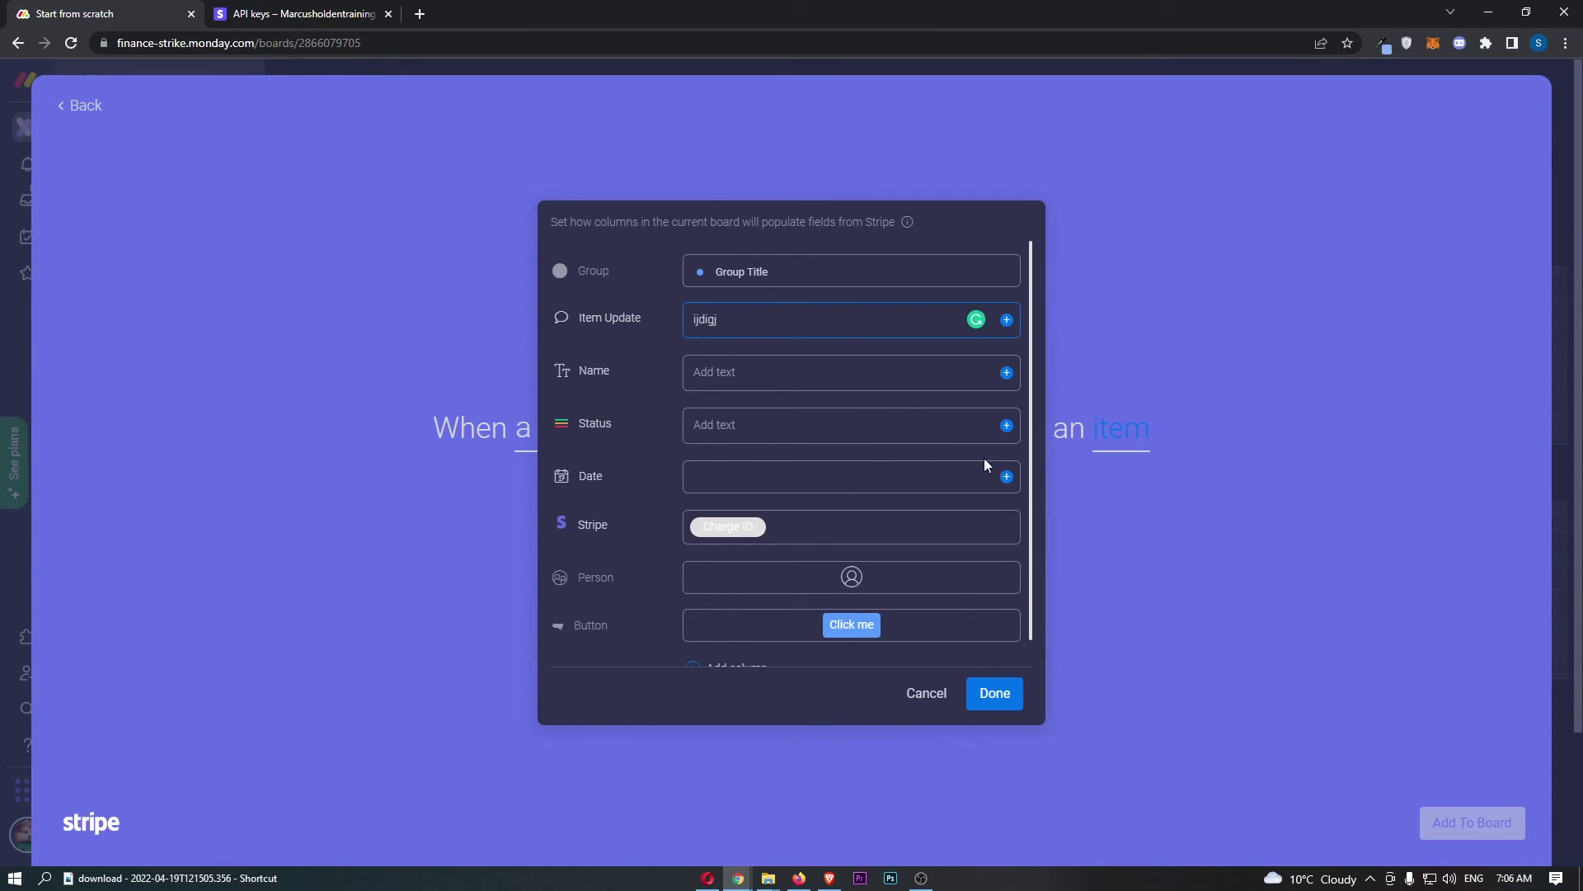
left_click(997, 693)
left_click(1442, 823)
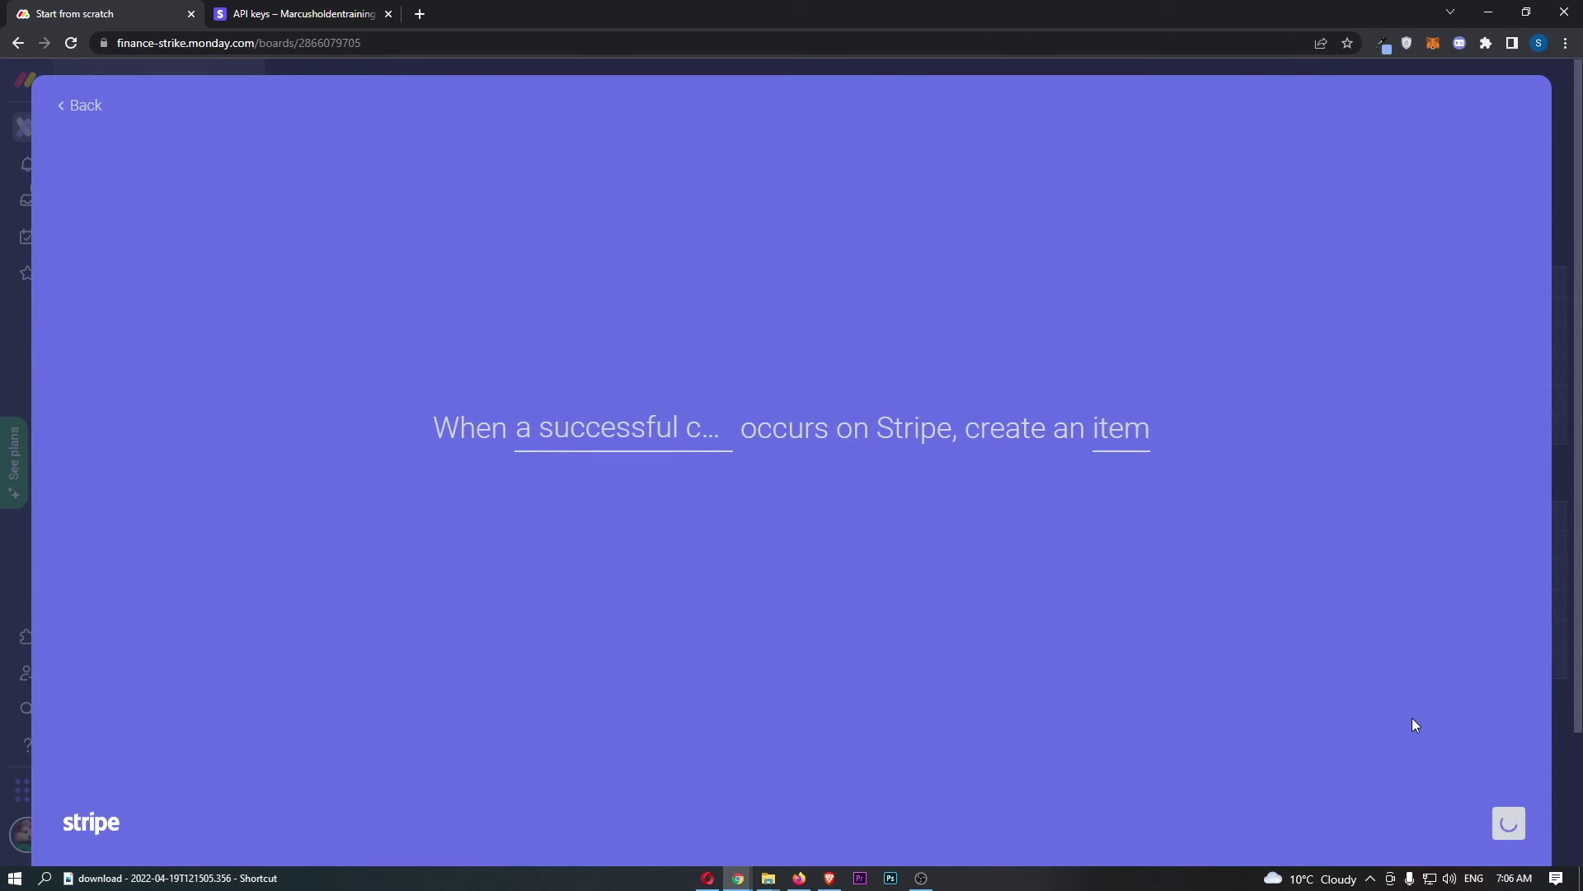